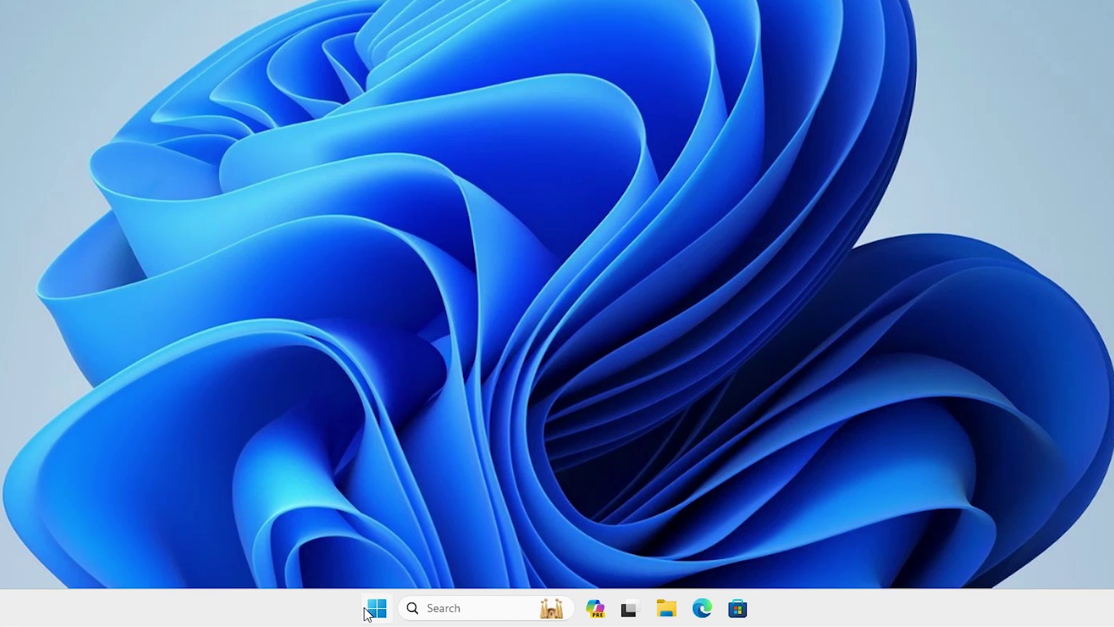
- Check the Printers & scanners settings page via a Start search for 'pr', then close Settings
left_click(413, 612)
type("pr")
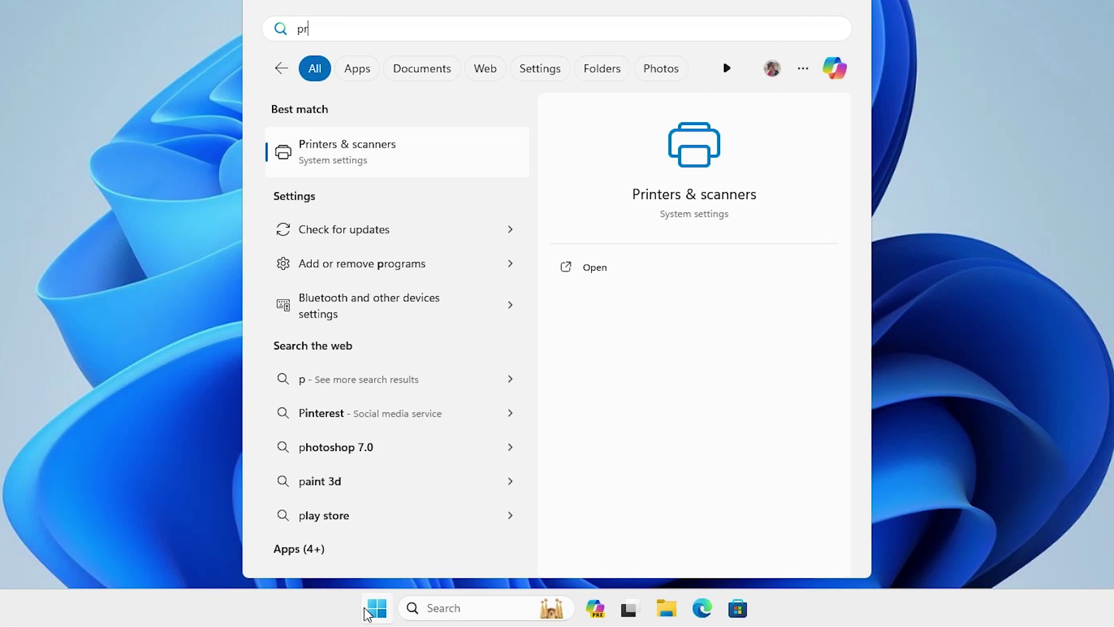
left_click(428, 169)
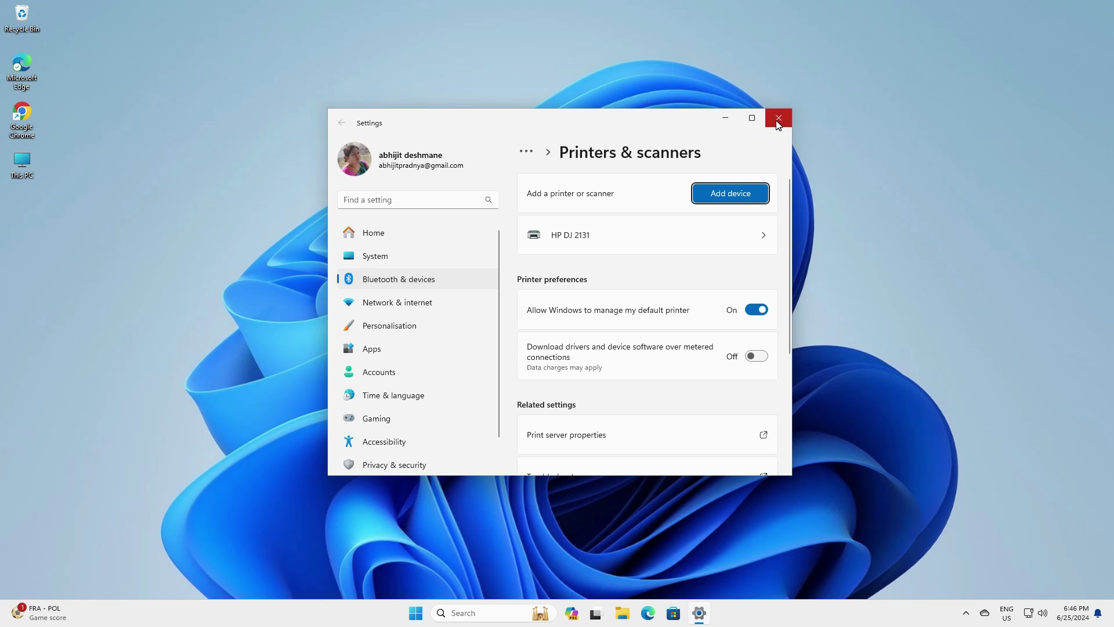
left_click(779, 118)
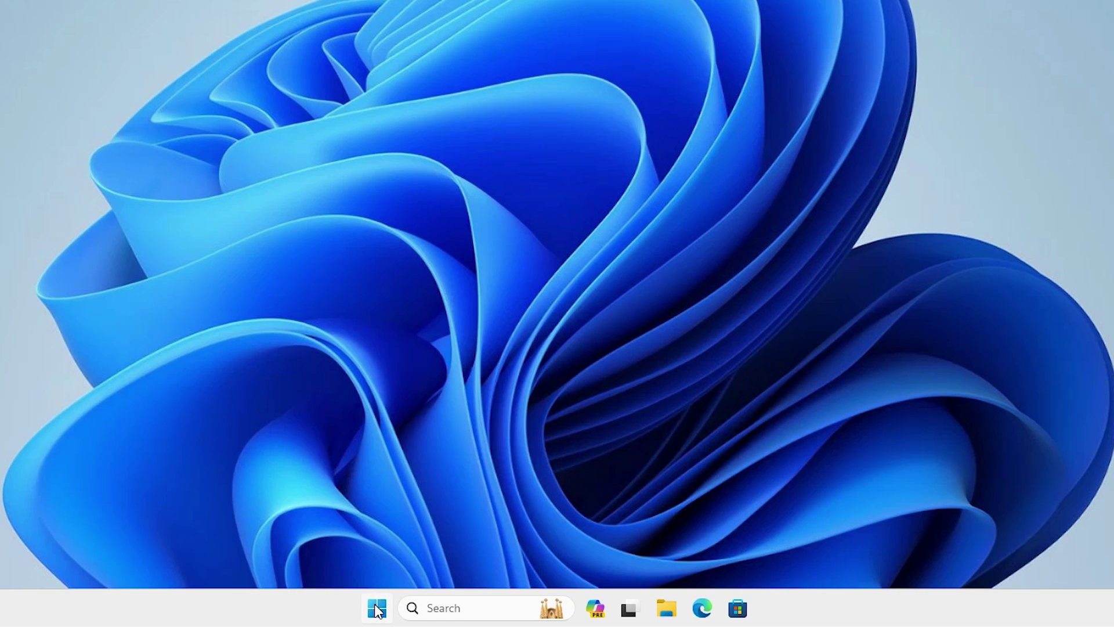
- Search 'con' to open Control Panel and go to Programs and Features
left_click(377, 609)
type("con")
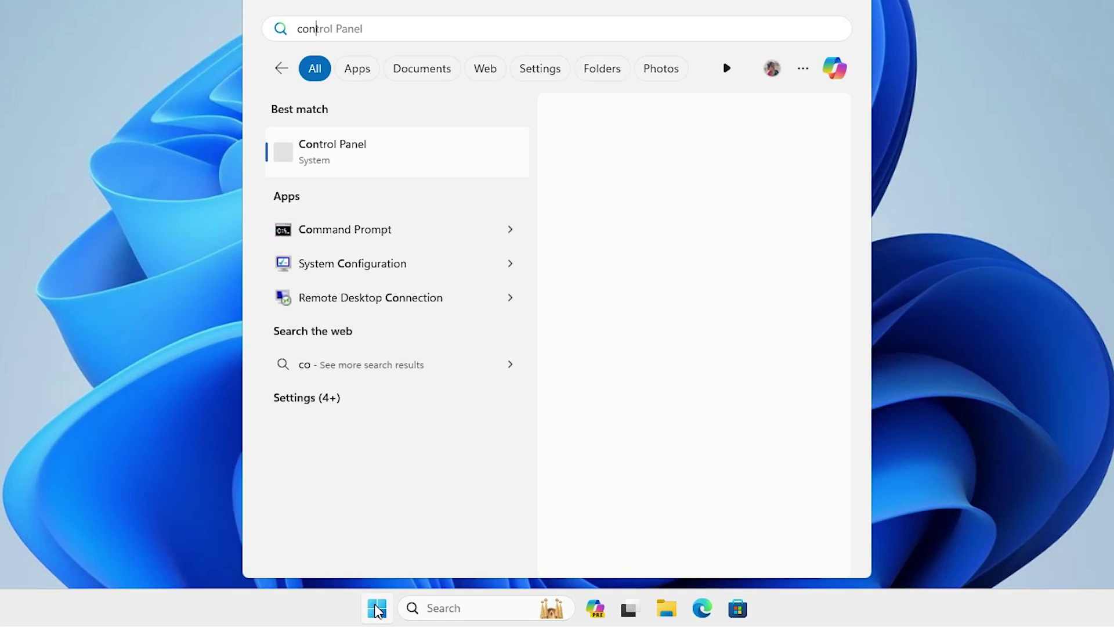
left_click(391, 168)
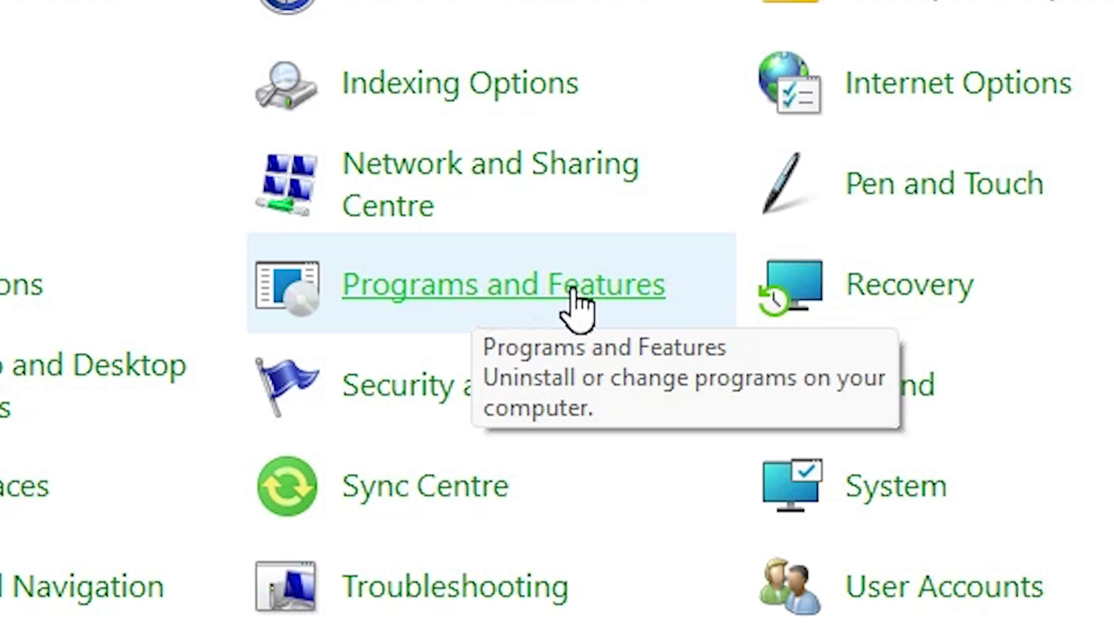
left_click(616, 300)
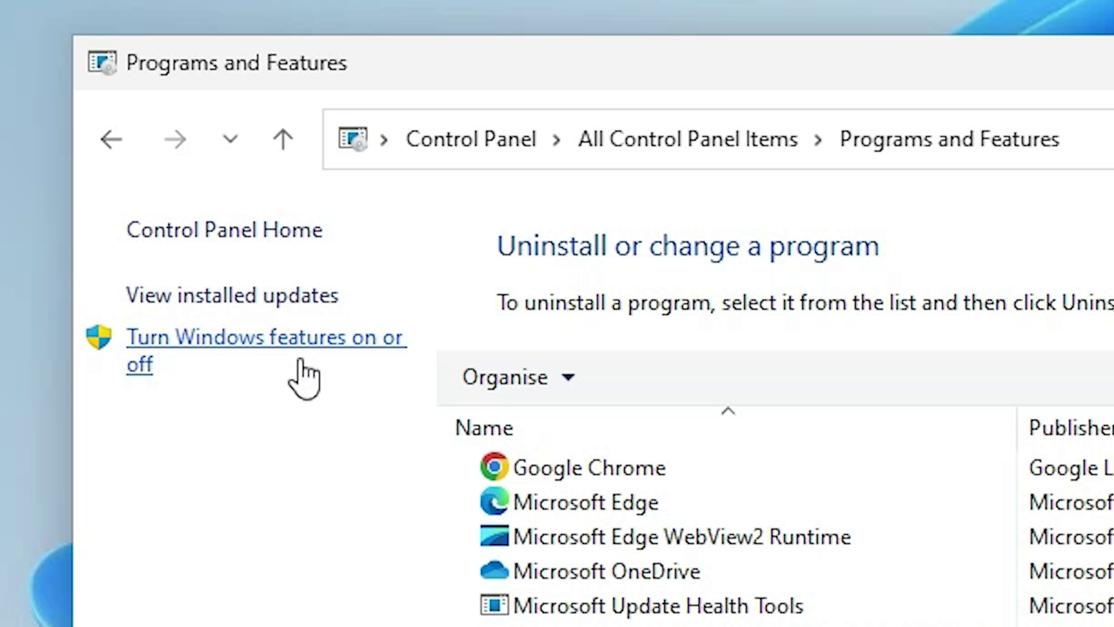
- Uncheck Microsoft Print to PDF in Windows Features, confirm with OK, and close the completion message
left_click(257, 346)
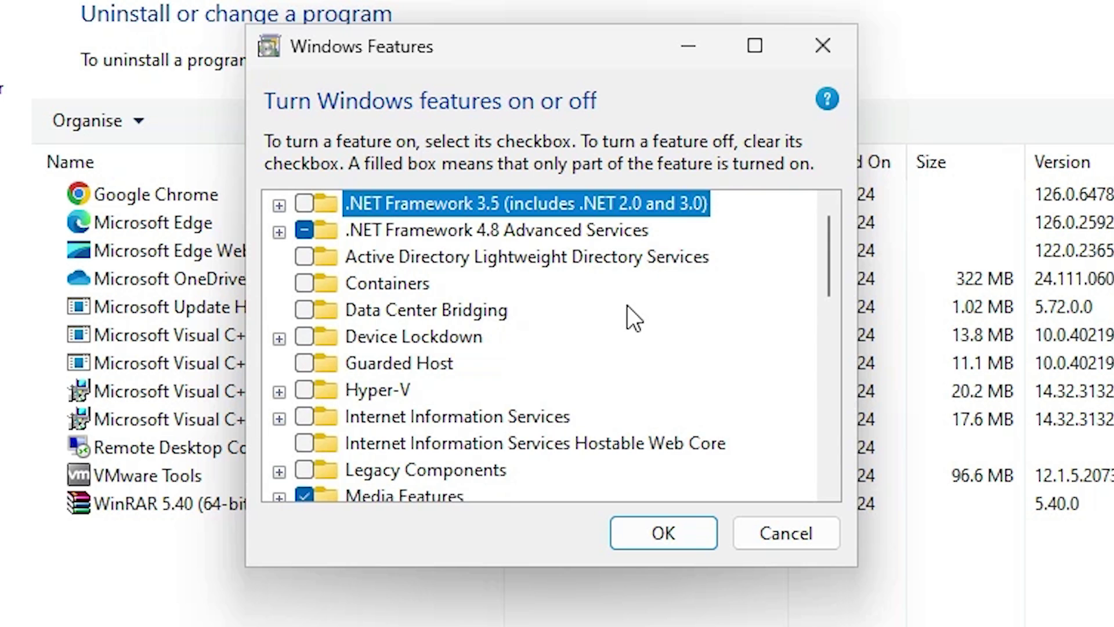
scroll(627, 309, "down", 3)
scroll(624, 311, "down", 1)
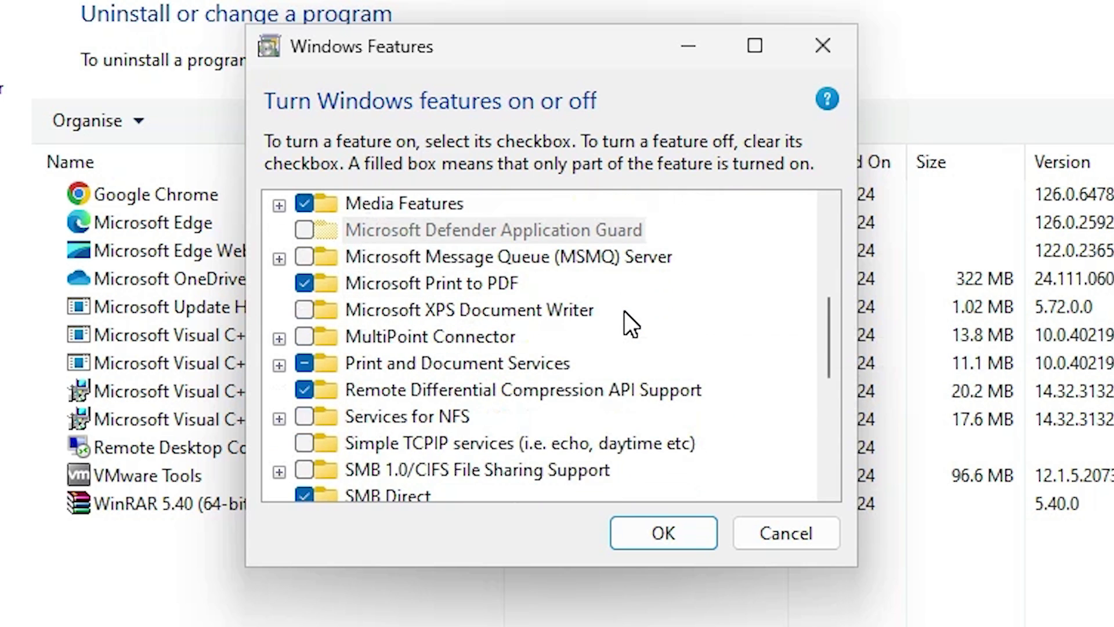
scroll(624, 309, "up", 2)
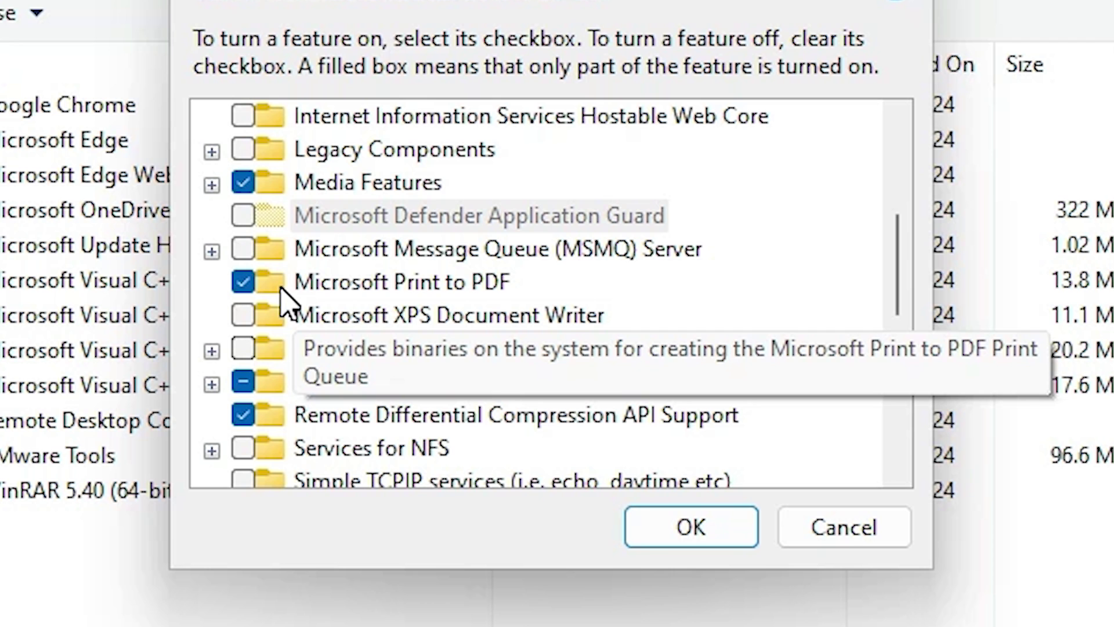
left_click(242, 281)
left_click(732, 537)
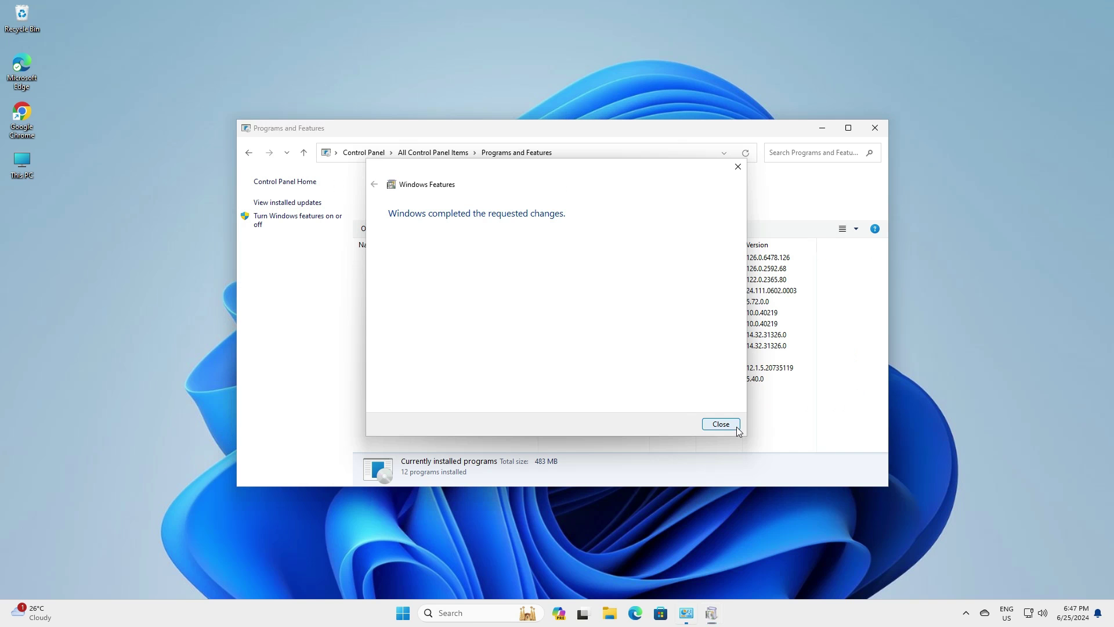
left_click(859, 560)
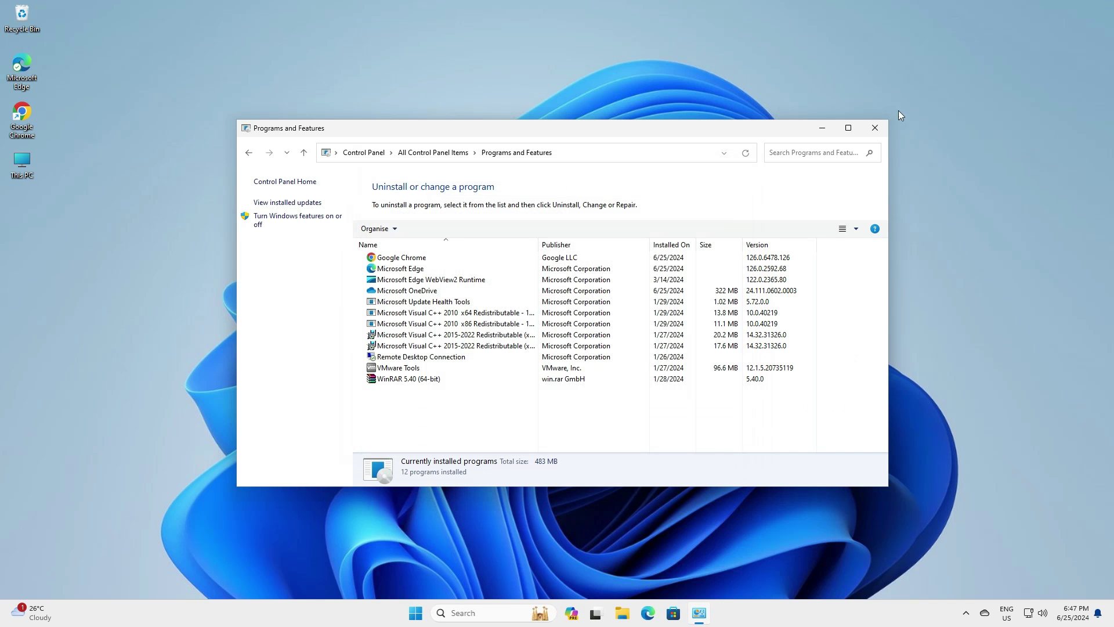
- Close the Programs and Features window and choose Restart from the Start power menu
left_click(876, 128)
left_click(428, 612)
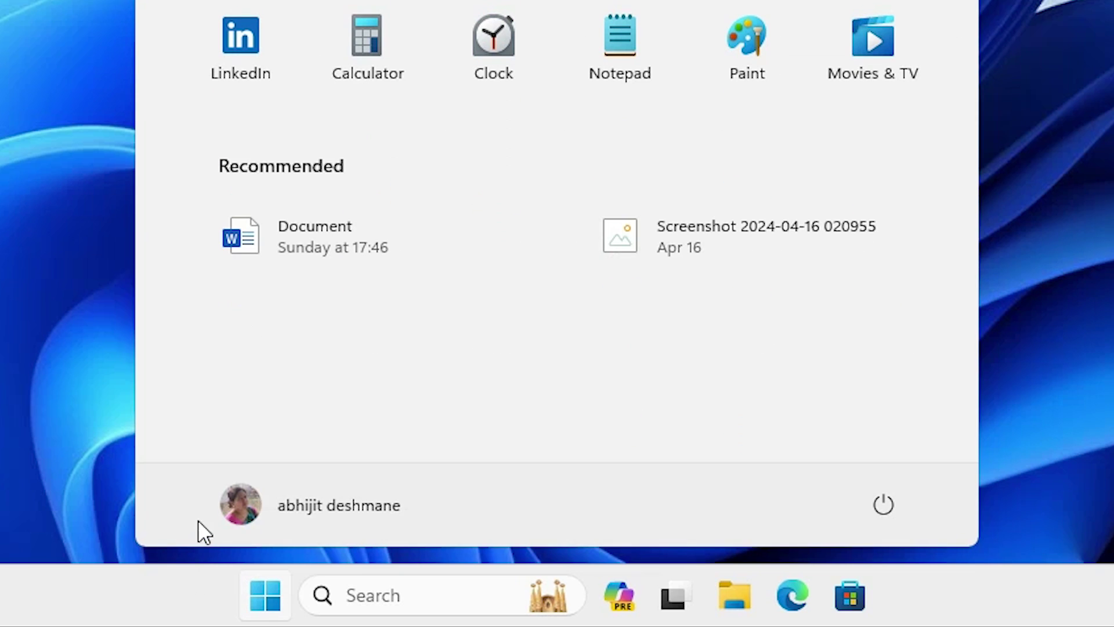
left_click(884, 505)
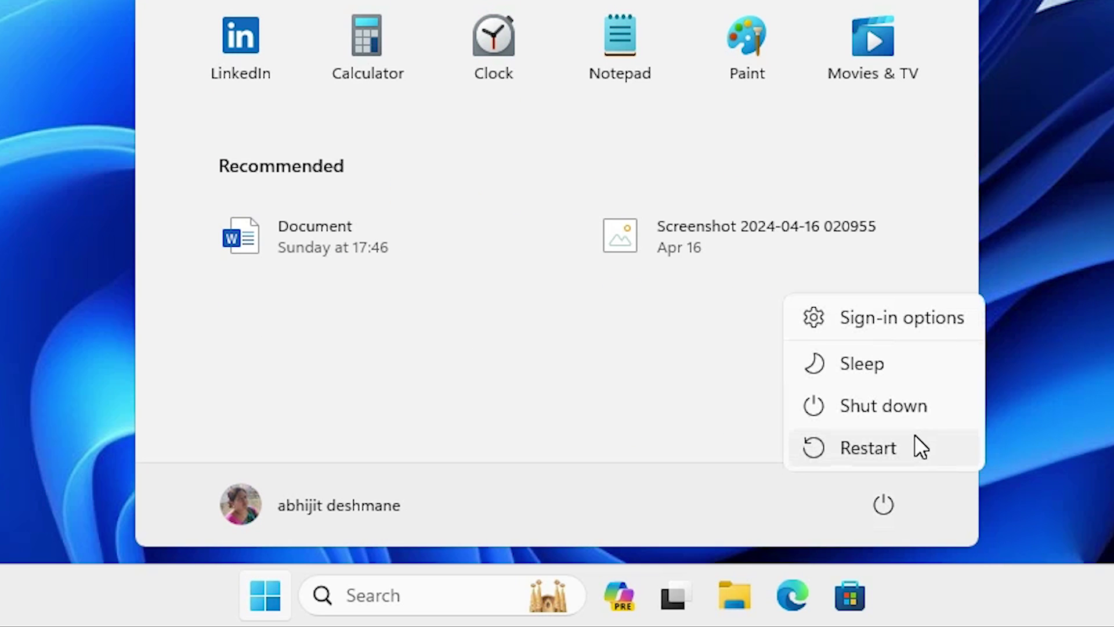
left_click(916, 448)
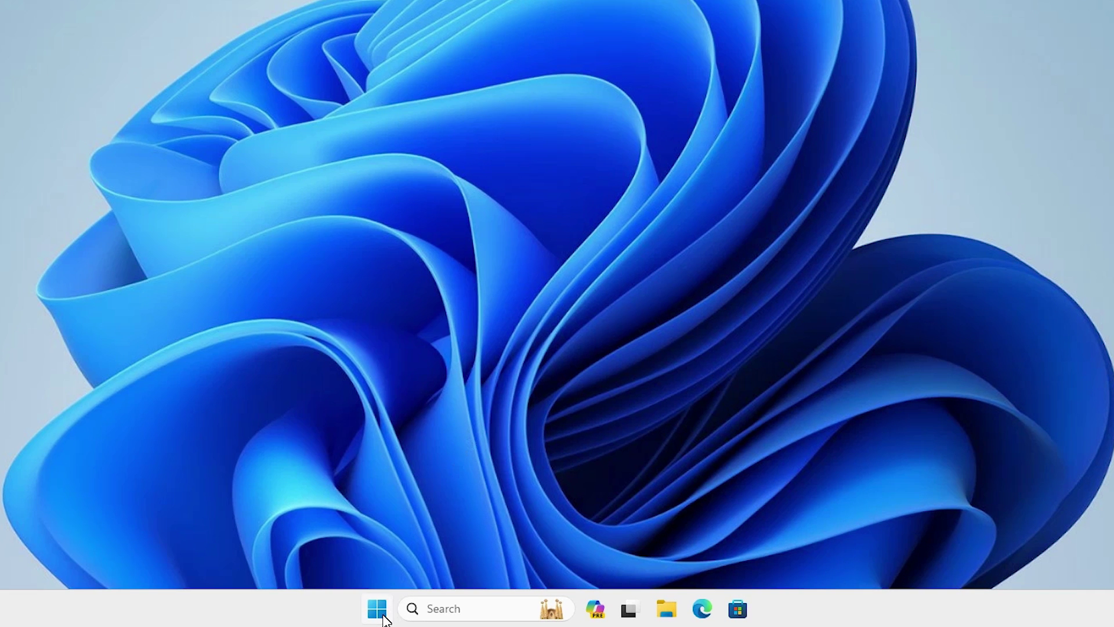
- After restarting, search 'con' to reopen Control Panel on Programs and Features
left_click(377, 610)
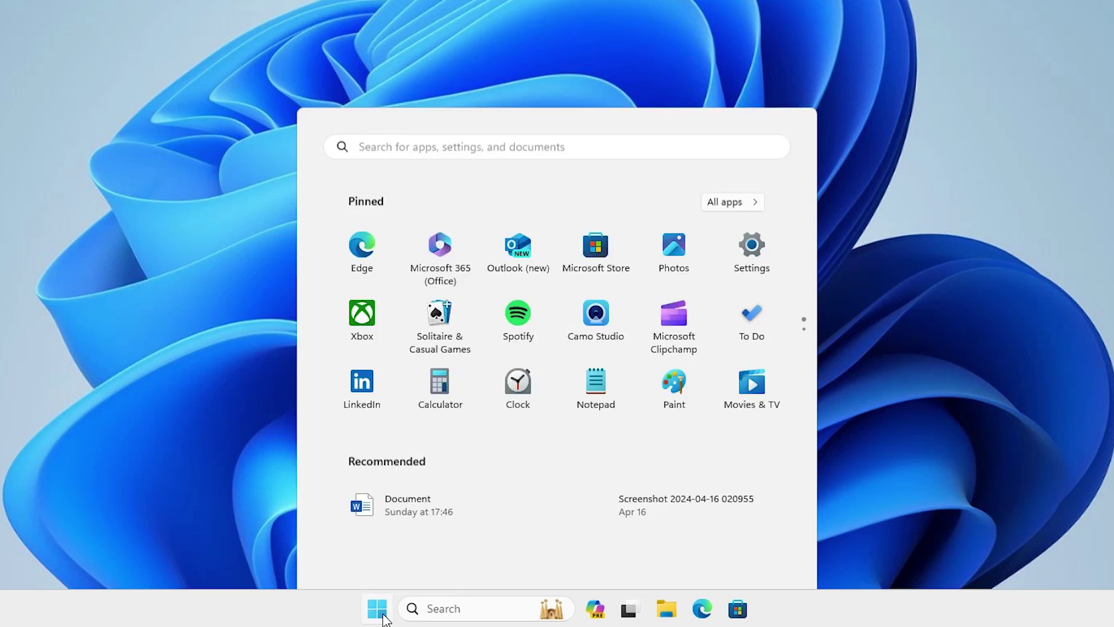
type("con")
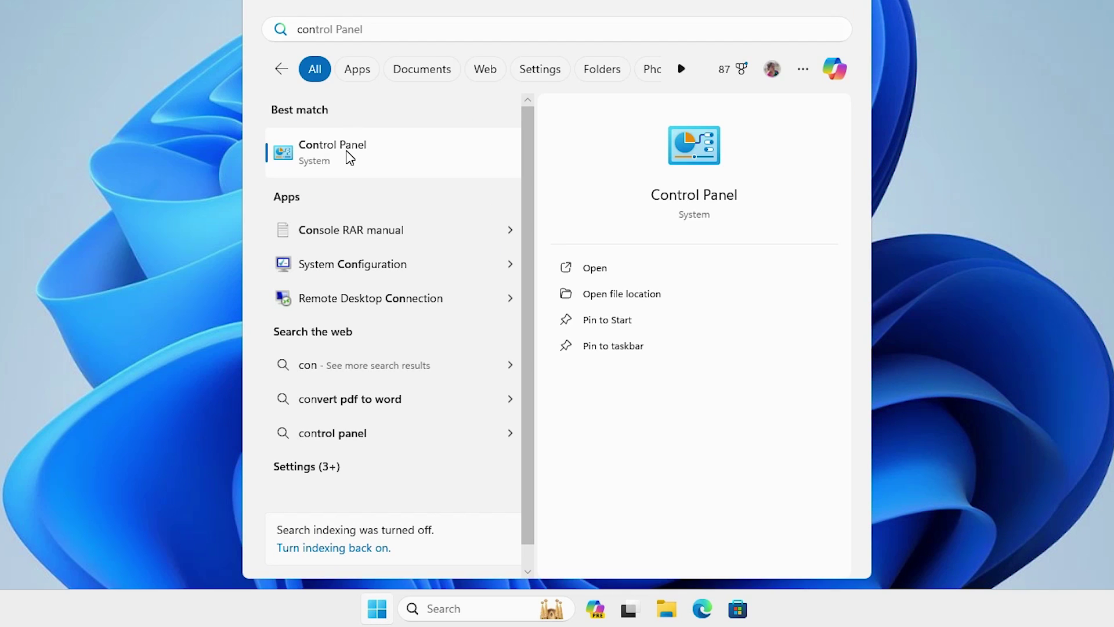
left_click(350, 156)
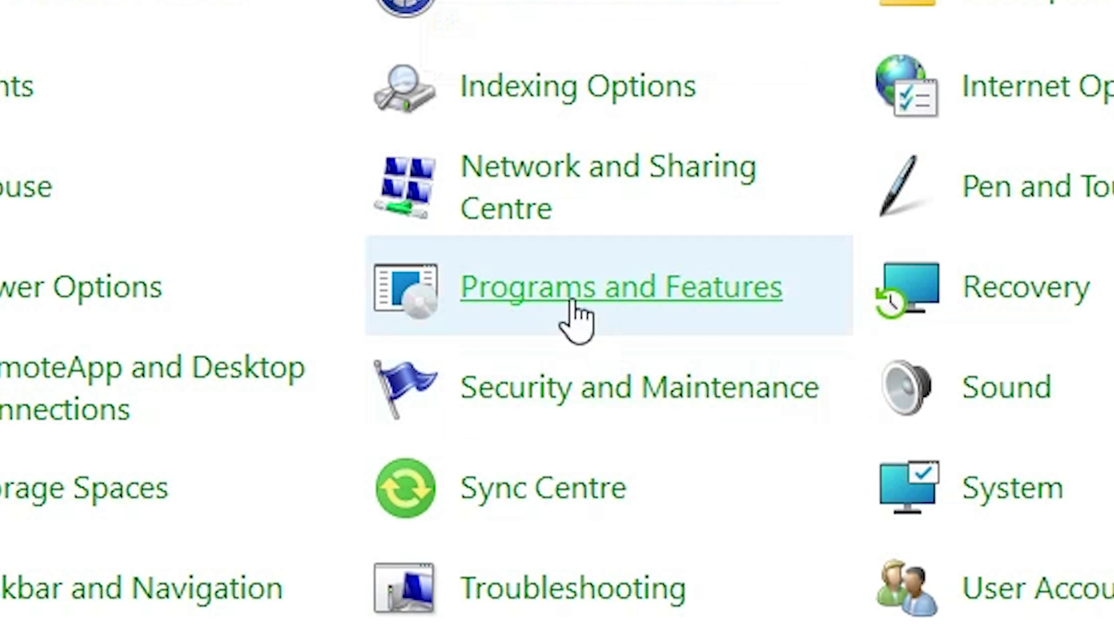
left_click(705, 318)
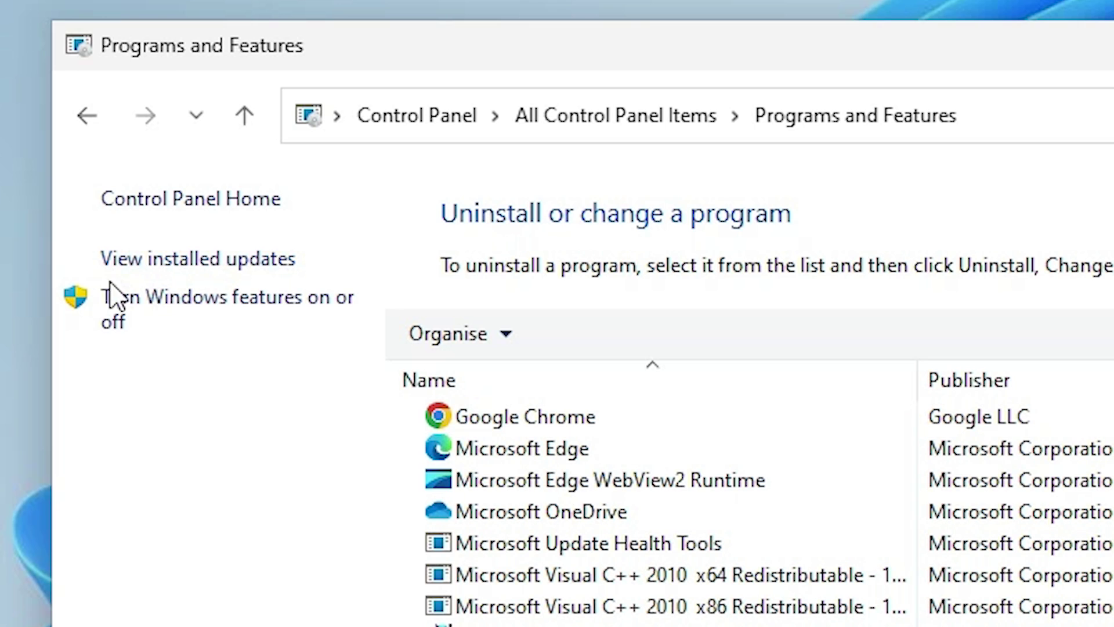
- Re-check Microsoft Print to PDF in Windows Features, confirm with OK, and close Programs and Features
left_click(244, 319)
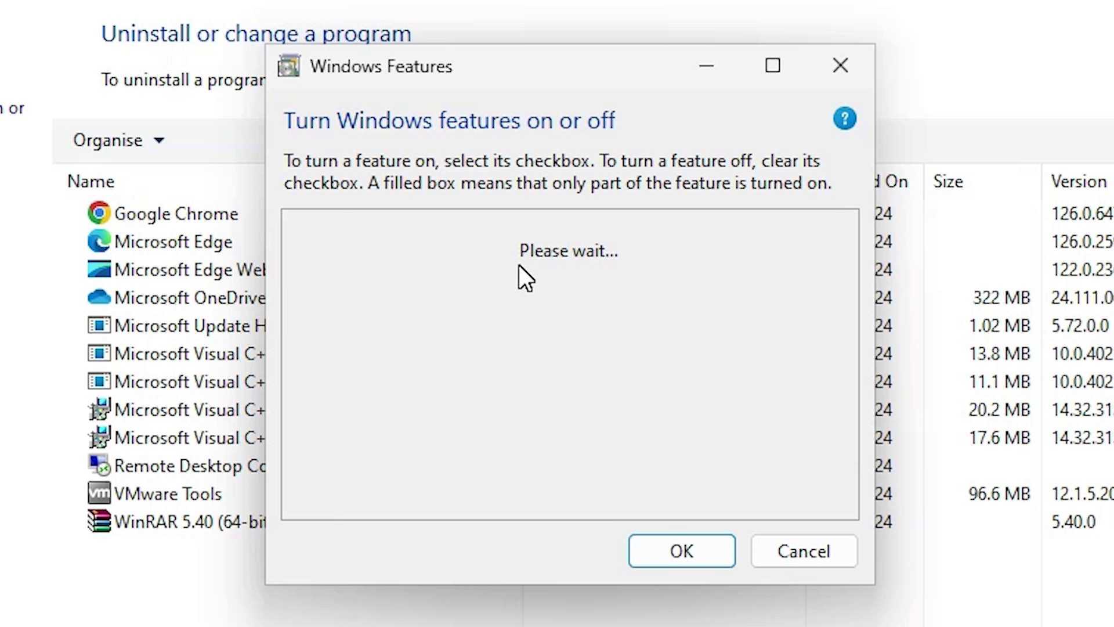
scroll(464, 390, "down", 2)
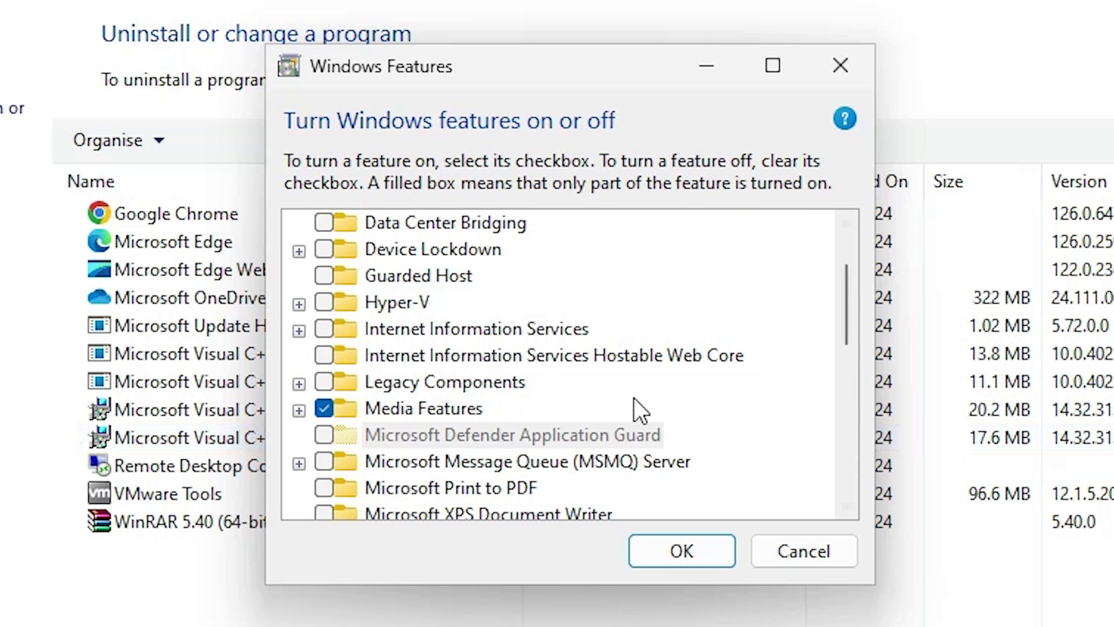
scroll(632, 407, "down", 1)
scroll(475, 455, "down", 1)
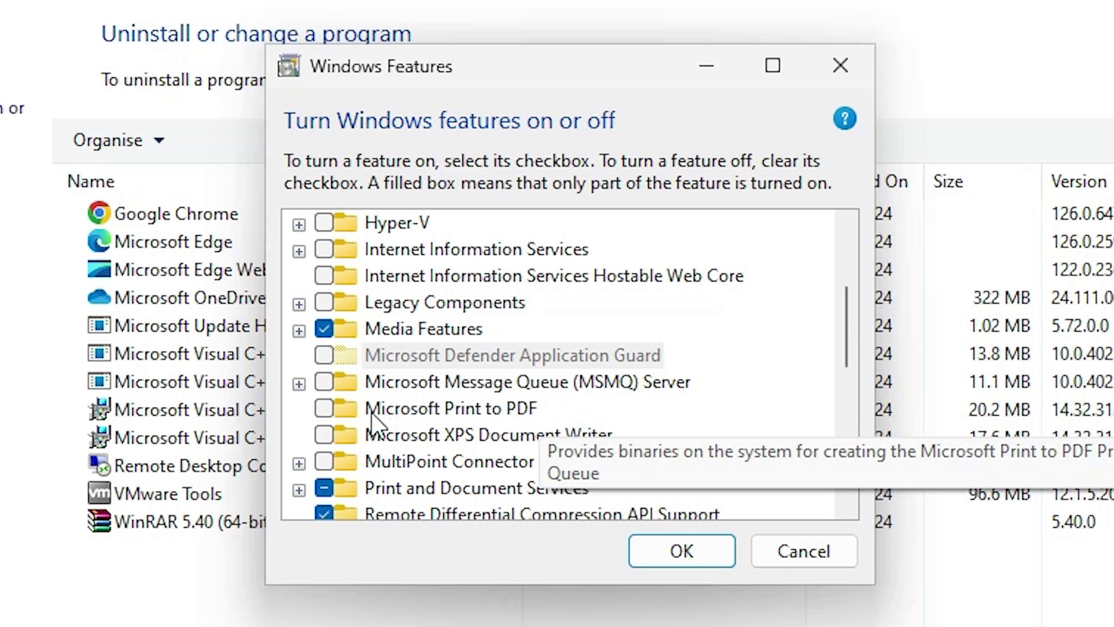
left_click(319, 411)
left_click(666, 560)
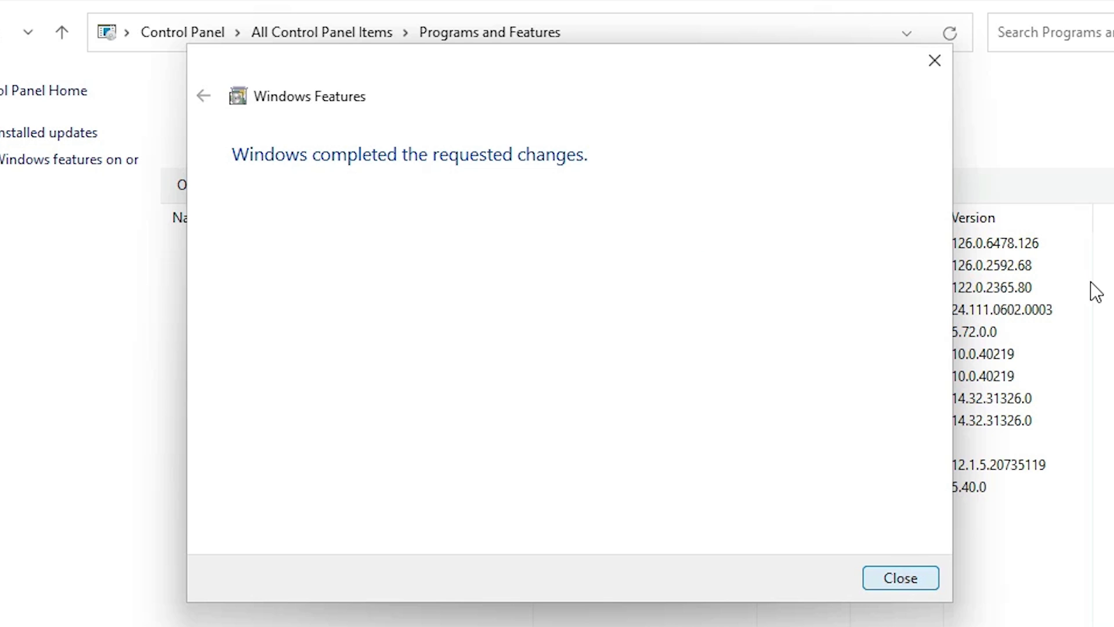
left_click(901, 578)
left_click(882, 128)
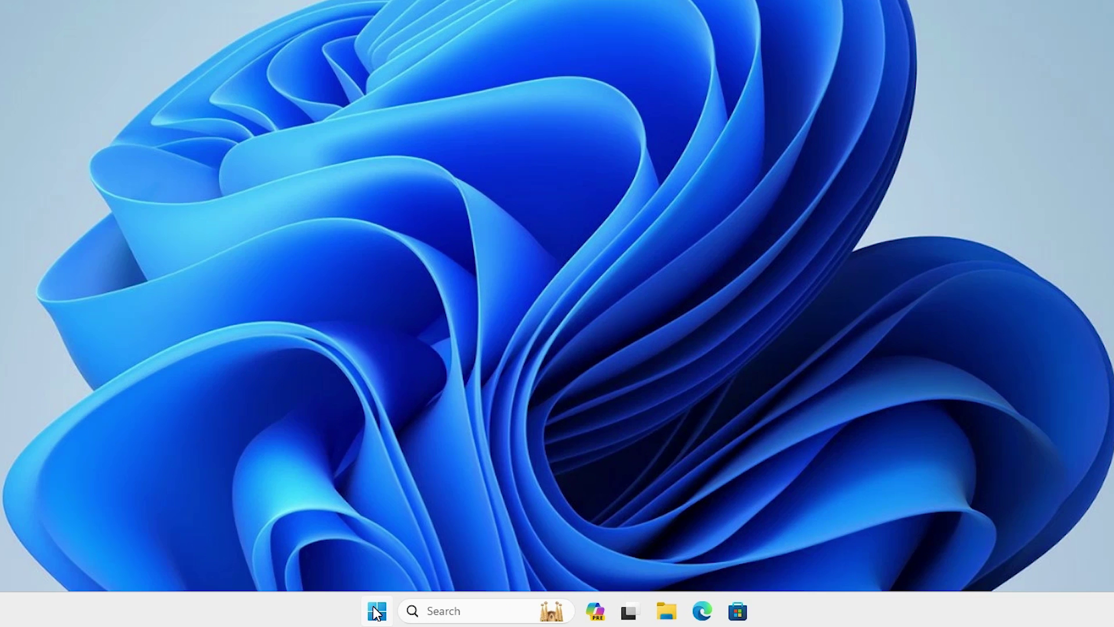
- Search 'pr' in Start and open the Printers & scanners best match
left_click(429, 613)
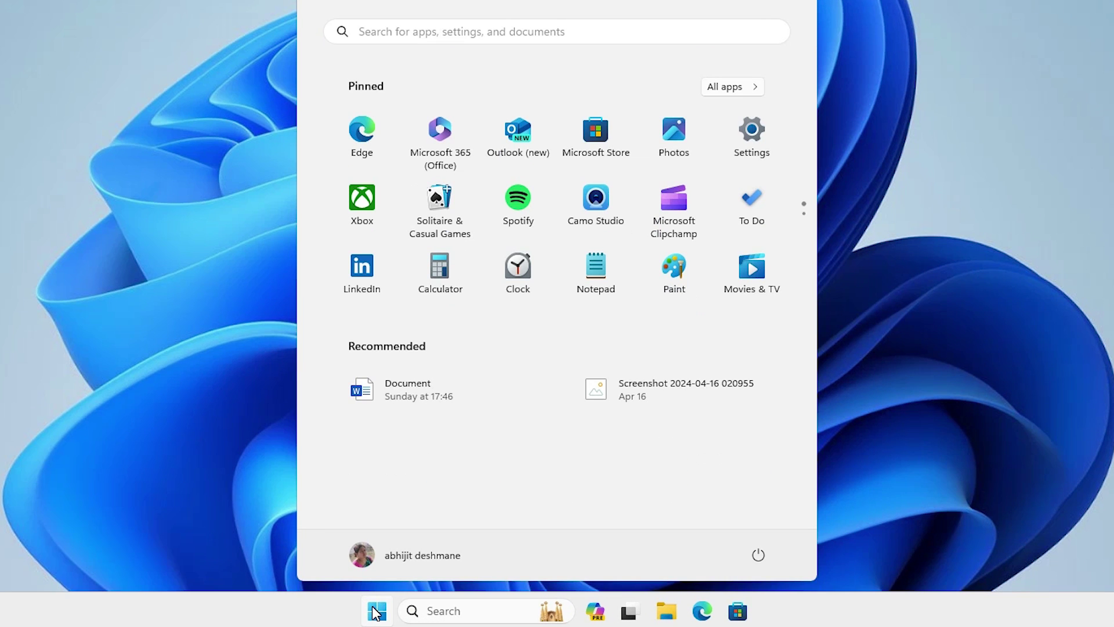
type("pr")
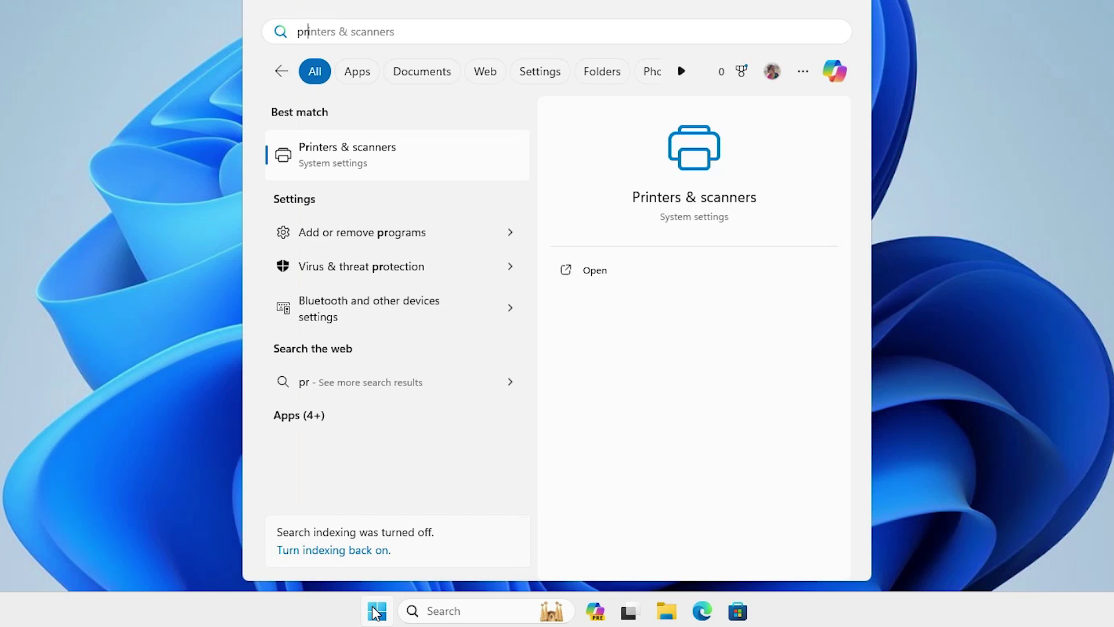
left_click(362, 143)
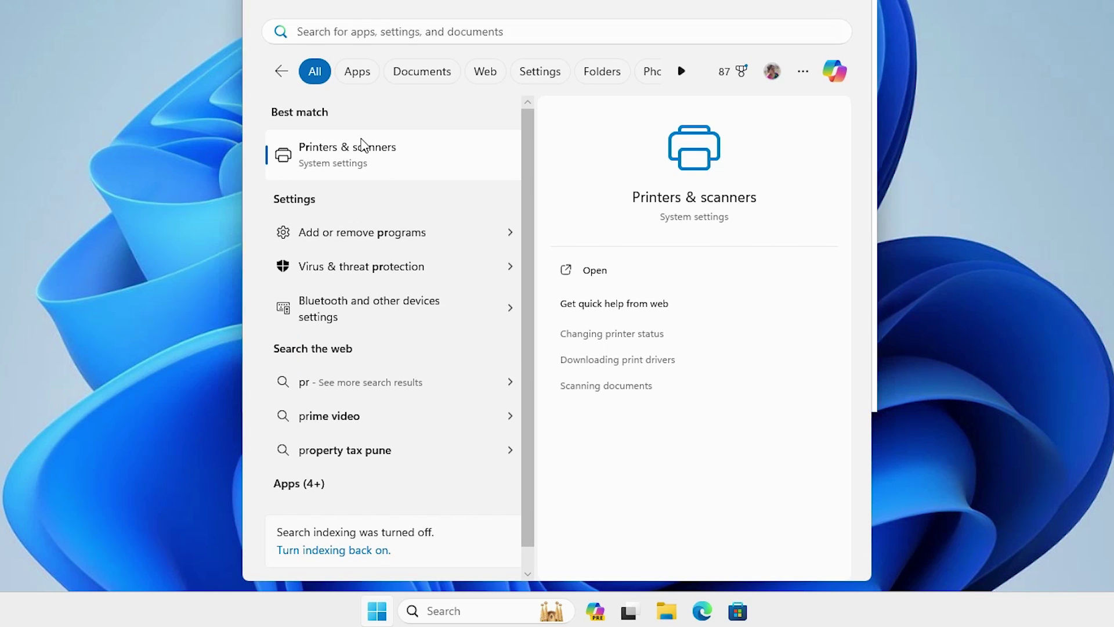